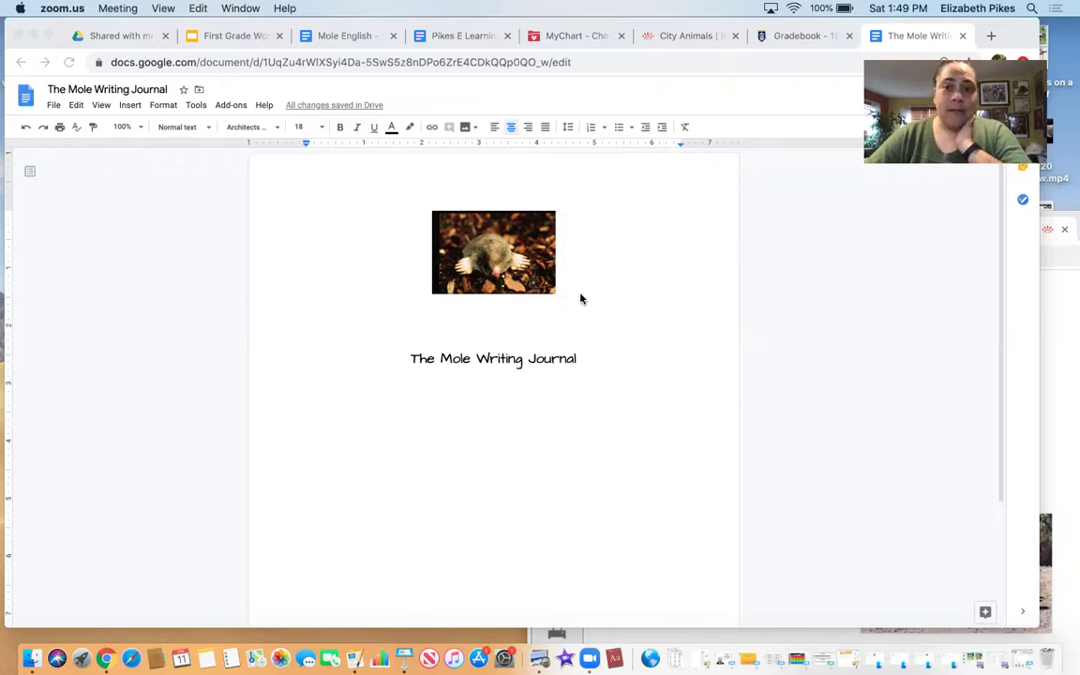
Add the left-aligned line "Today is Monday, April 13, 2020." below the journal title, leaving one blank line between them.
{"action": "left_click", "coordinate": [579, 359]}
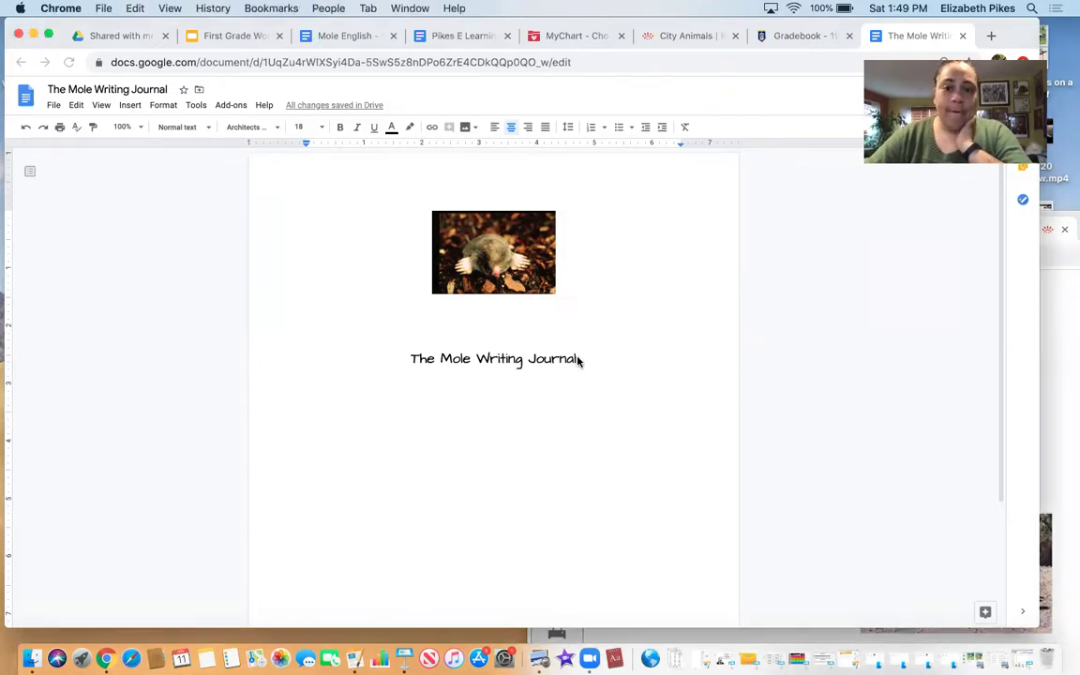
{"action": "key", "text": "Return"}
{"action": "key", "text": "Return"}
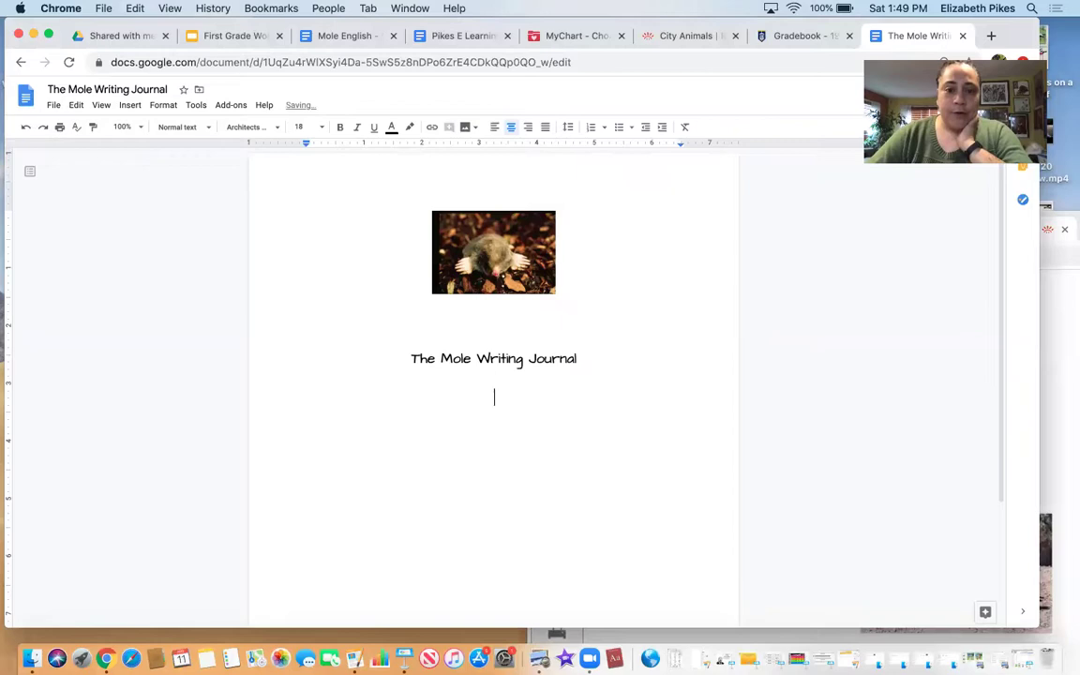
{"action": "left_click", "coordinate": [495, 128]}
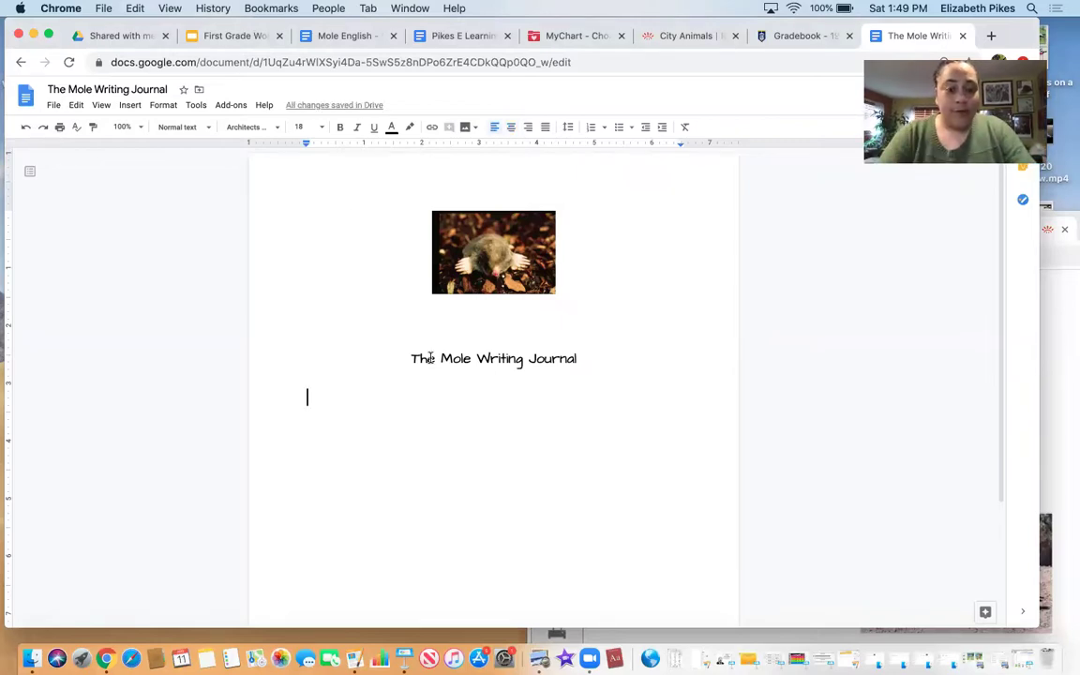
{"action": "type", "text": "T"}
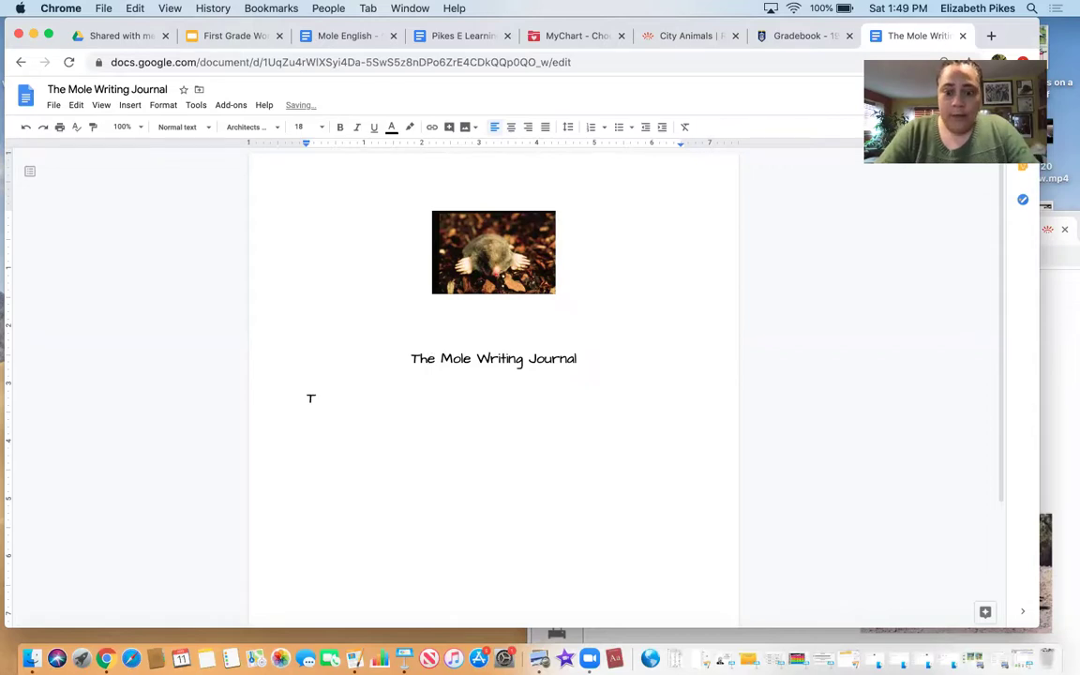
{"action": "type", "text": "oday "}
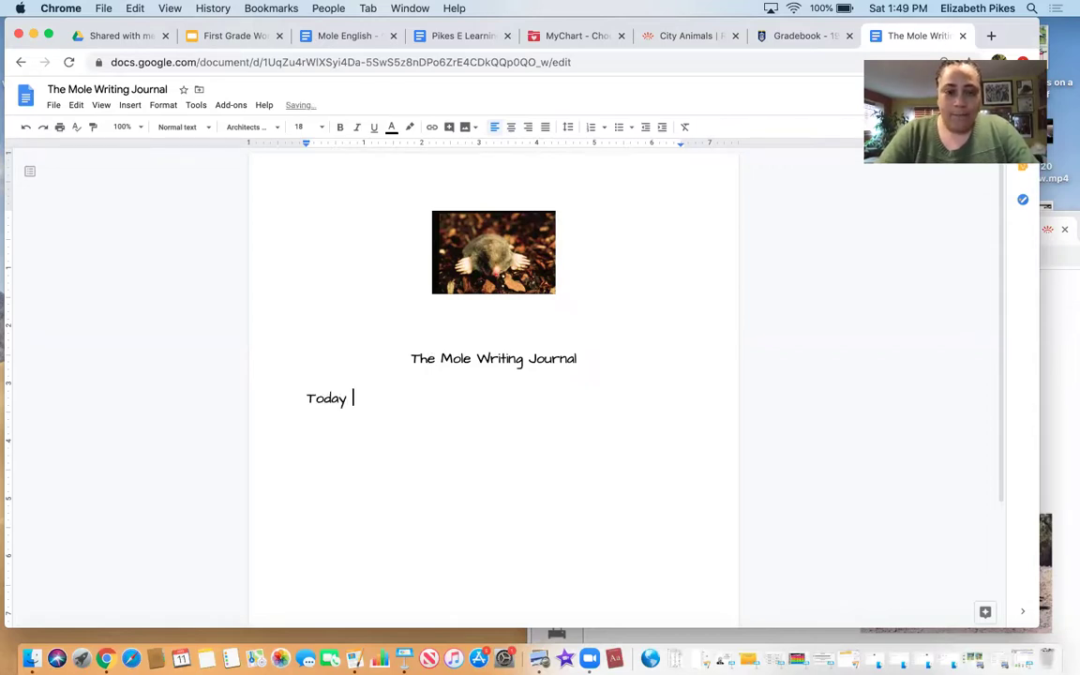
{"action": "type", "text": "is Monday"}
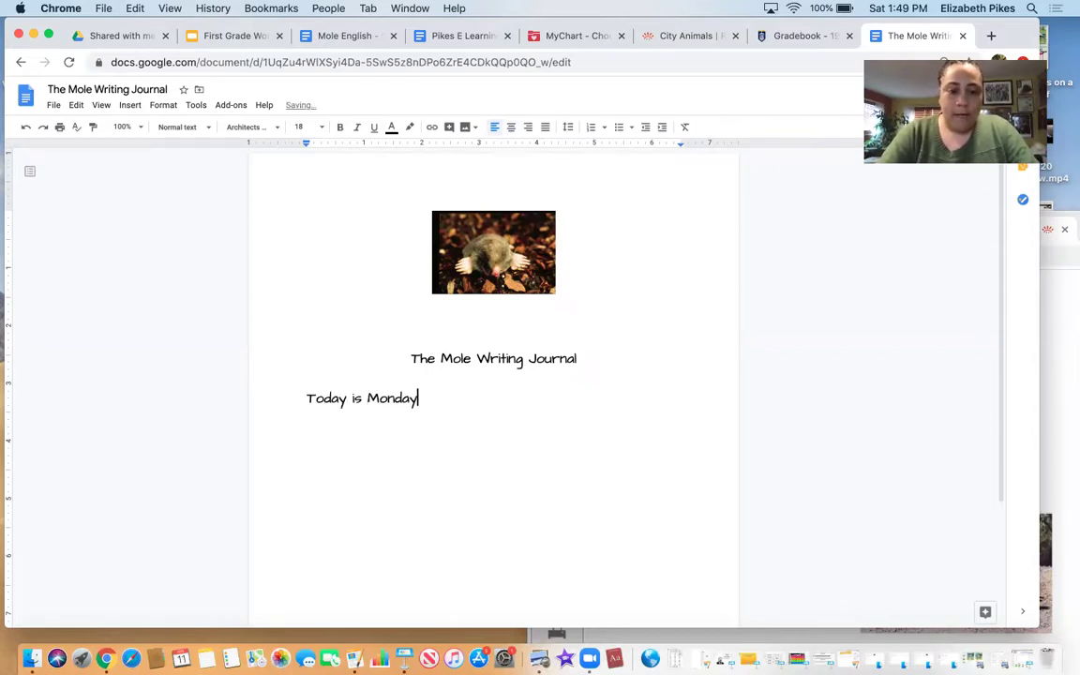
{"action": "type", "text": "."}
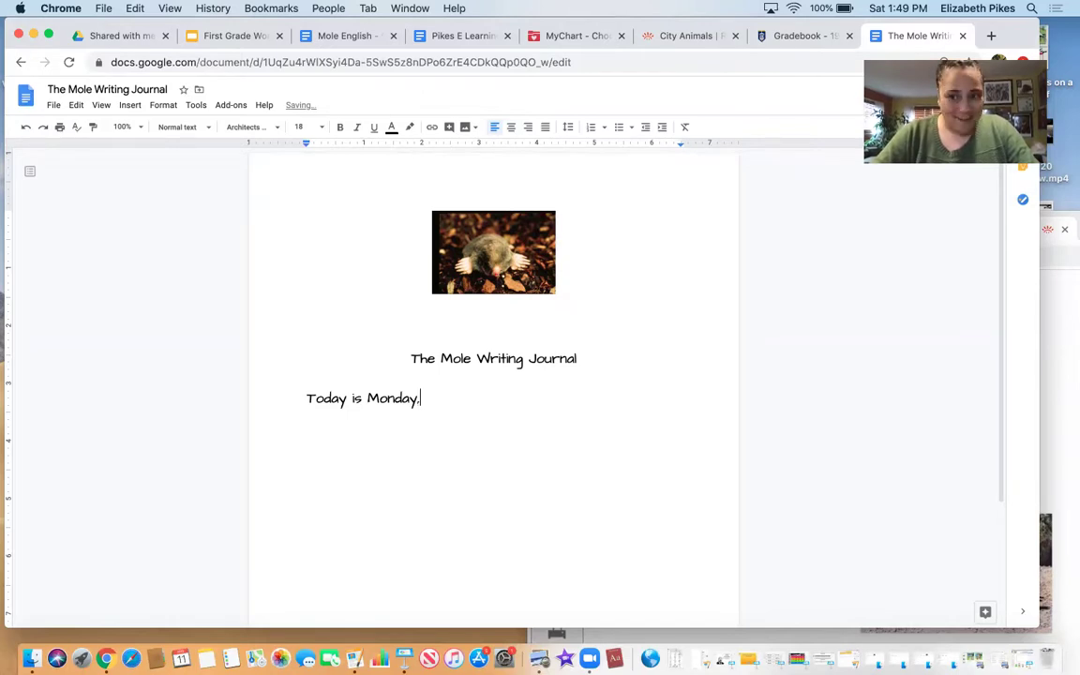
{"action": "key", "text": "BackSpace"}
{"action": "type", "text": ", Ap"}
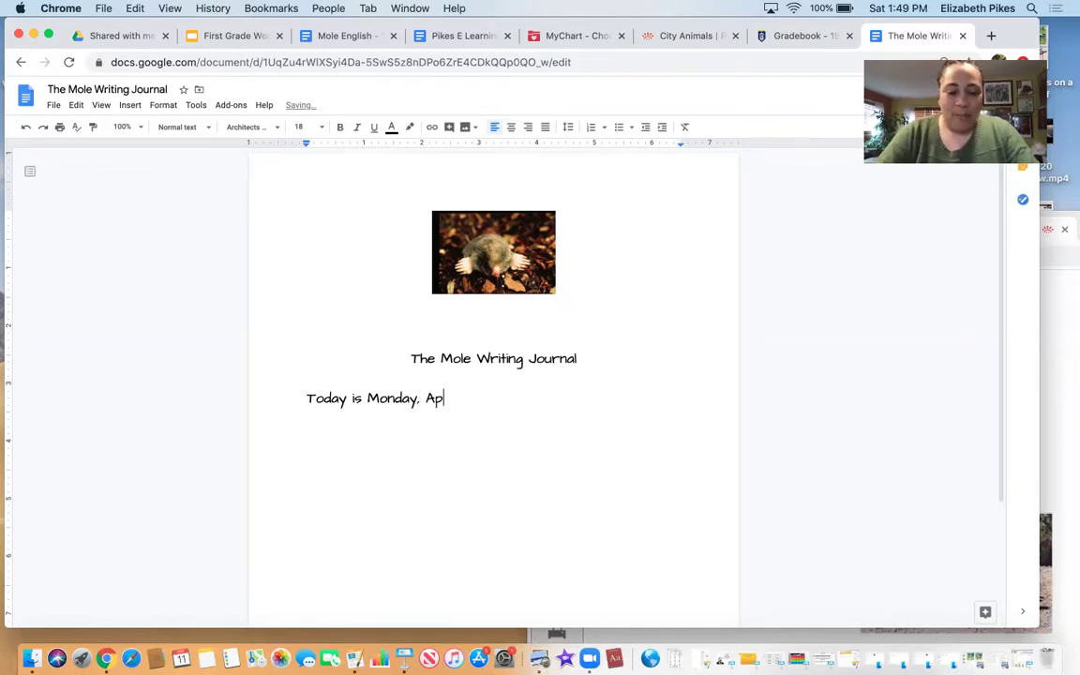
{"action": "type", "text": "ril 13"}
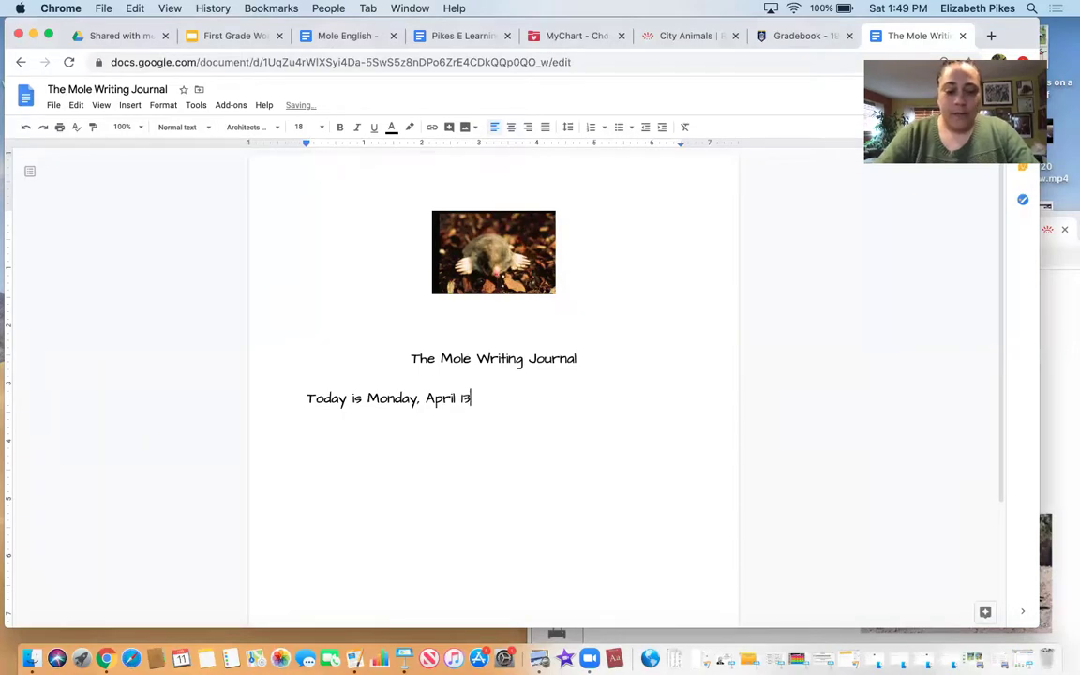
{"action": "type", "text": ", 2020"}
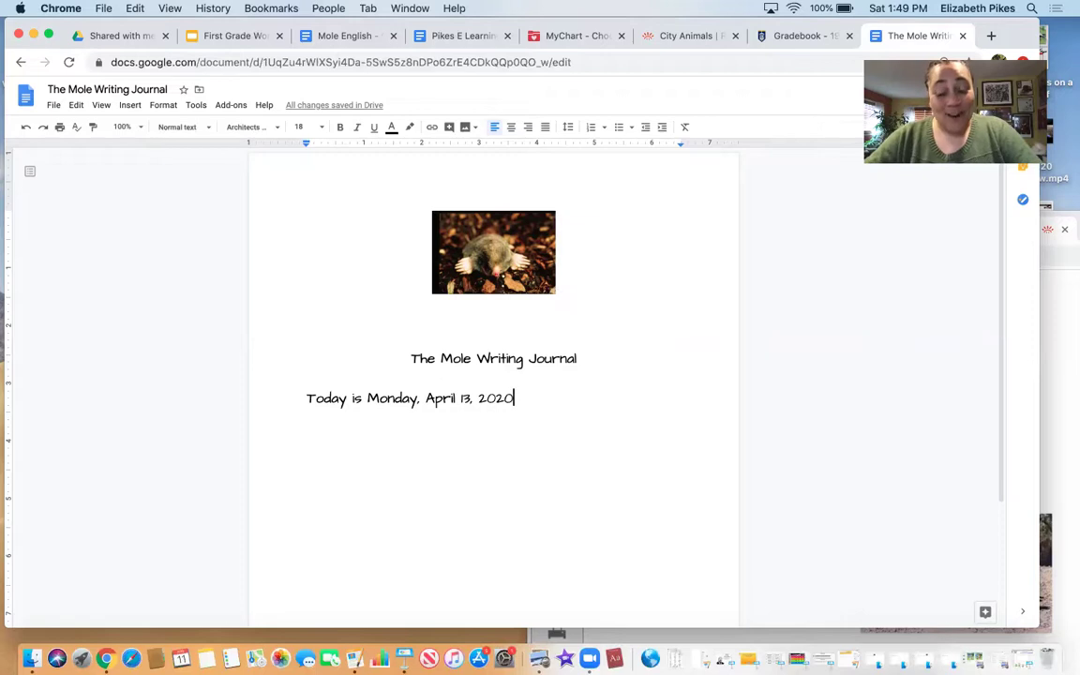
{"action": "type", "text": "."}
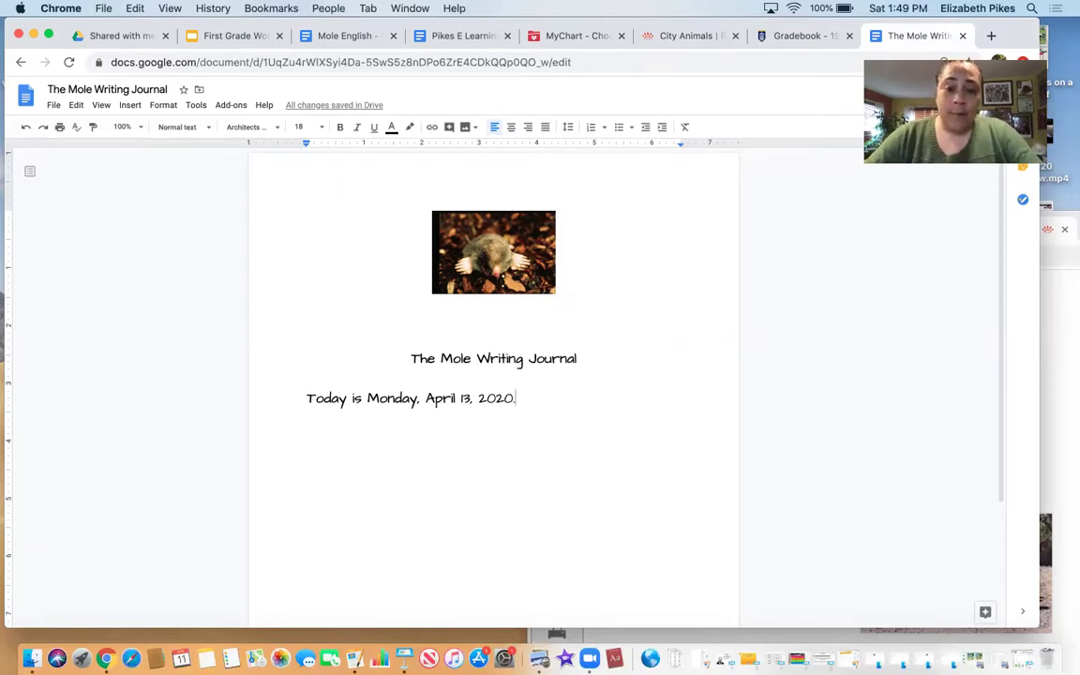
Insert the centered subtitle "Size, Color, Texture" directly under the title "The Mole Writing Journal".
{"action": "left_click", "coordinate": [578, 359]}
{"action": "key", "text": "Return"}
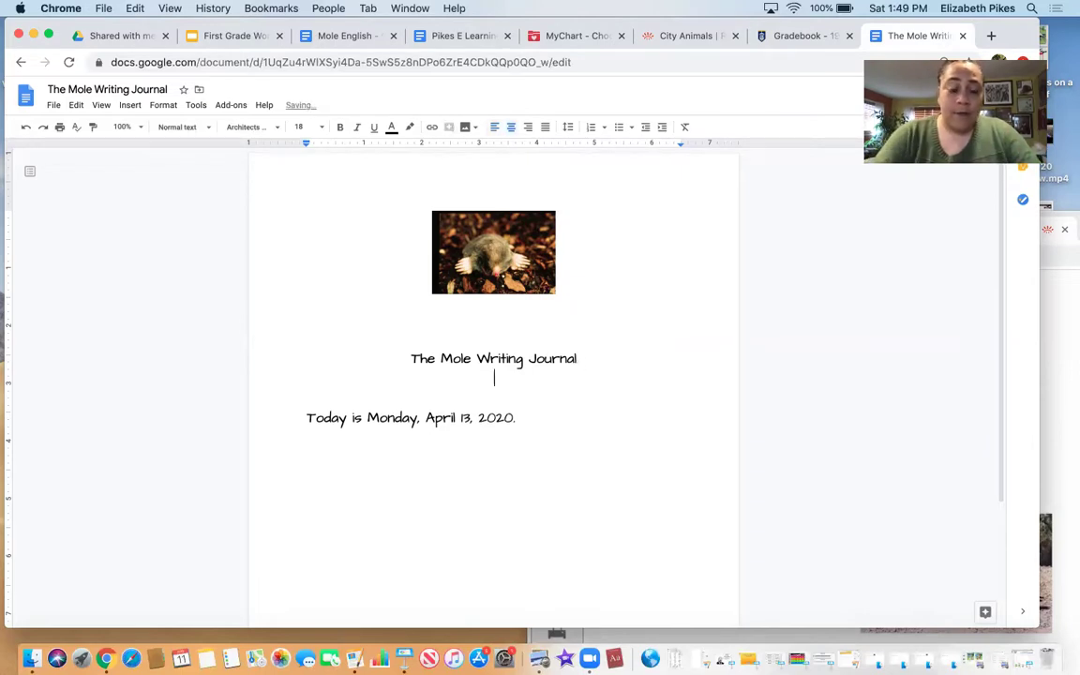
{"action": "type", "text": "Size"}
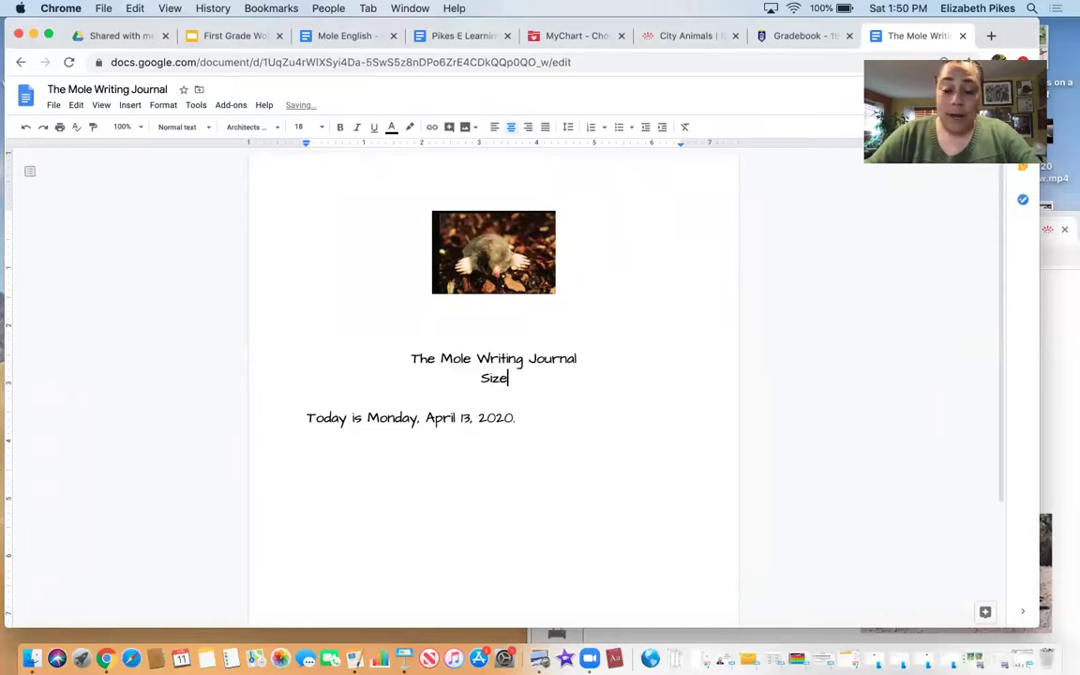
{"action": "type", "text": ","}
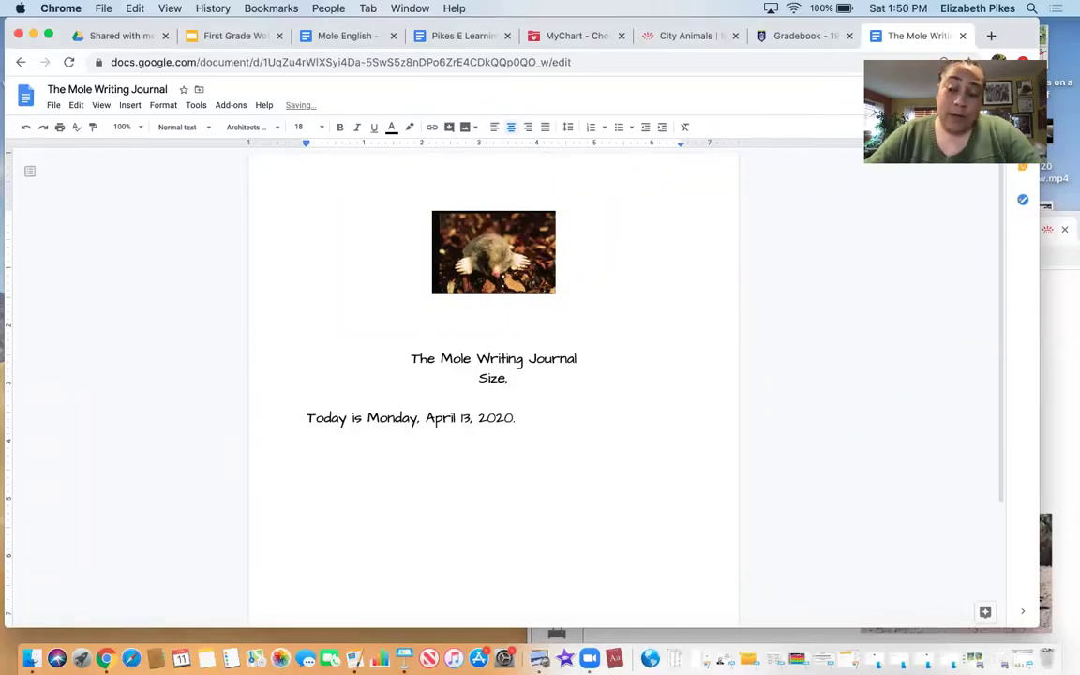
{"action": "type", "text": " C"}
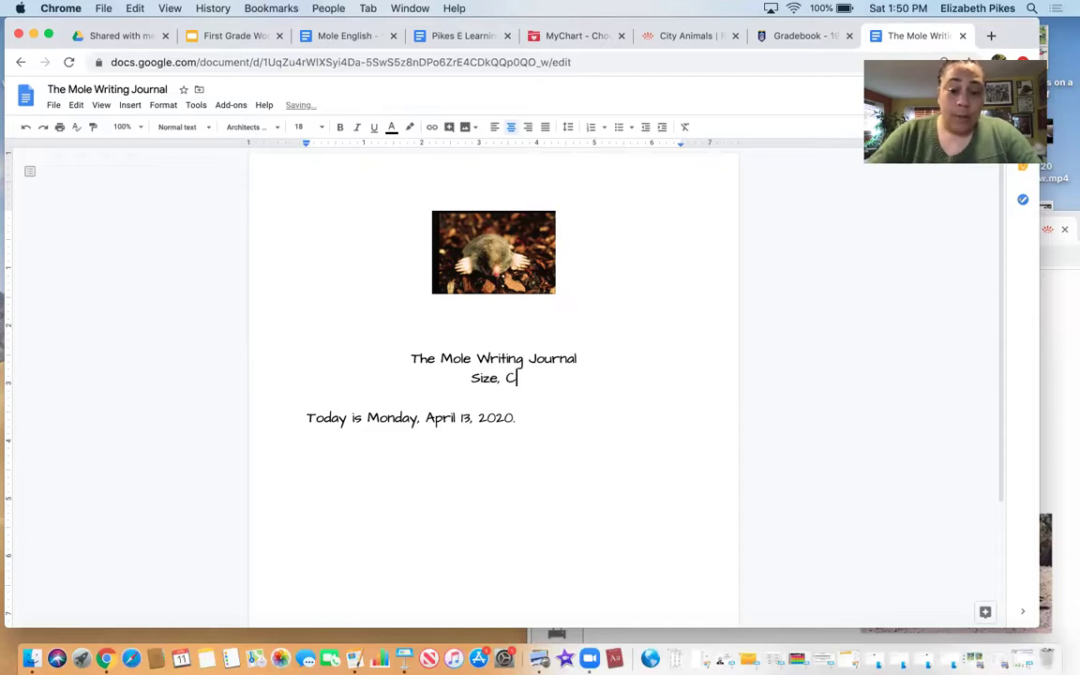
{"action": "type", "text": "olor"}
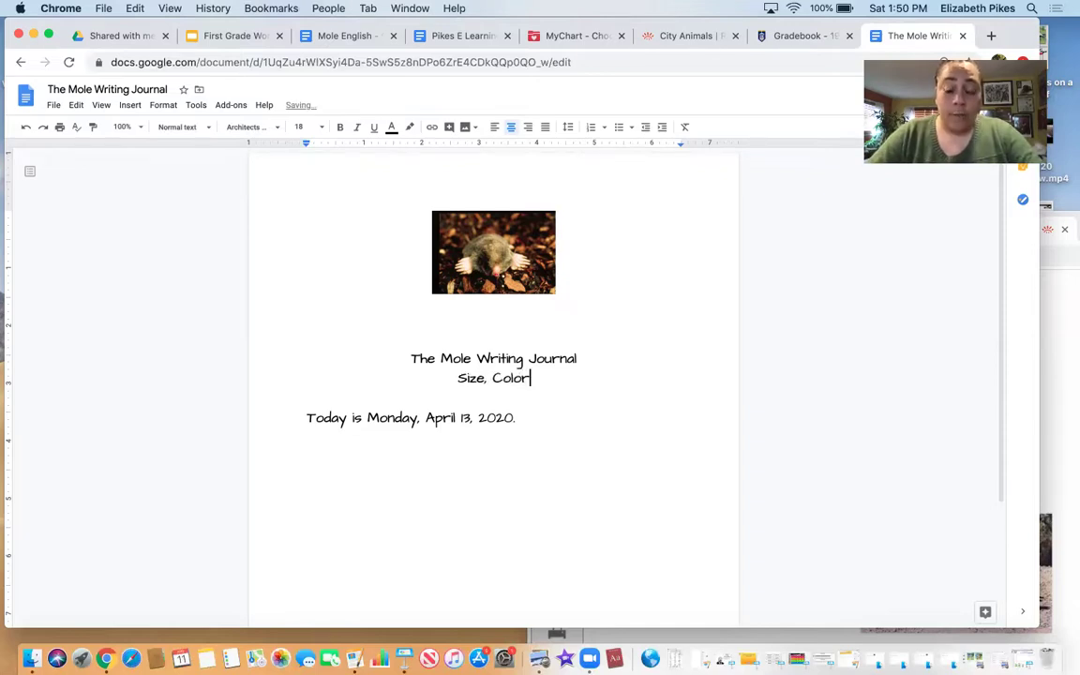
{"action": "type", "text": ", "}
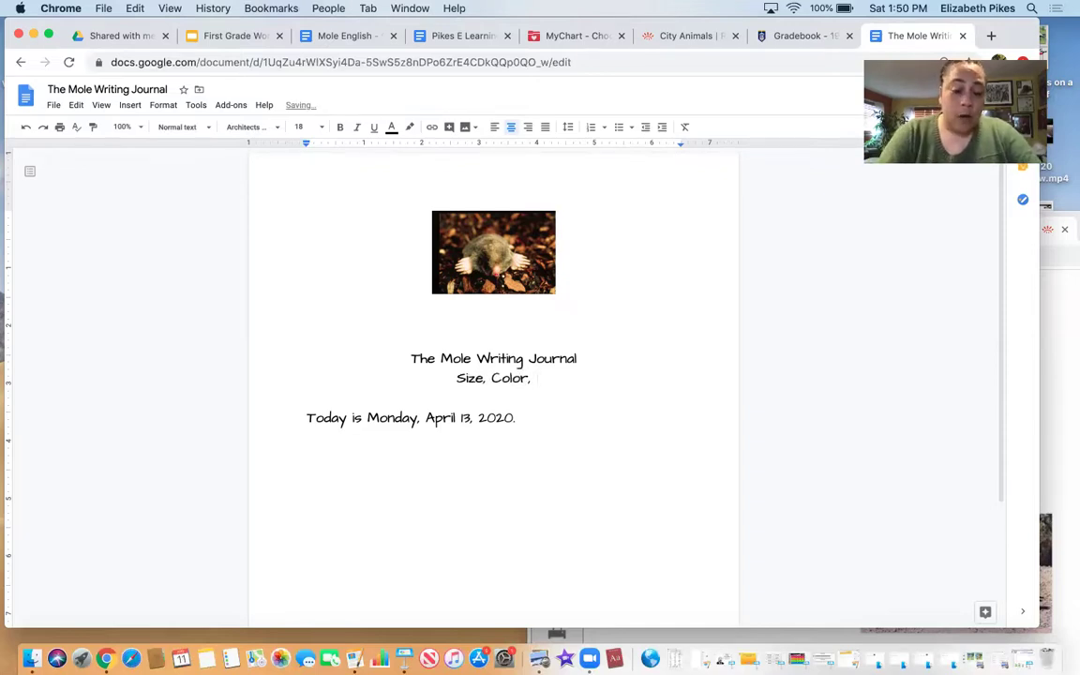
{"action": "type", "text": "Texture"}
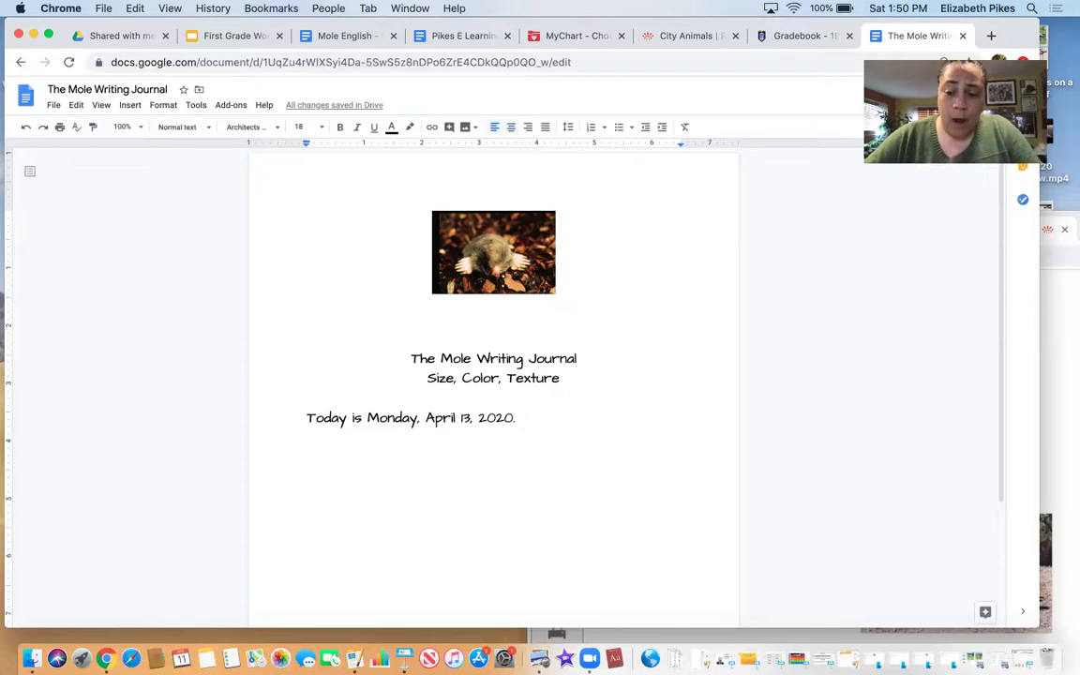
Write the sentence starter "A mole is __________." below the date line, leaving one blank line between them.
{"action": "key", "text": "Return"}
{"action": "key", "text": "Return"}
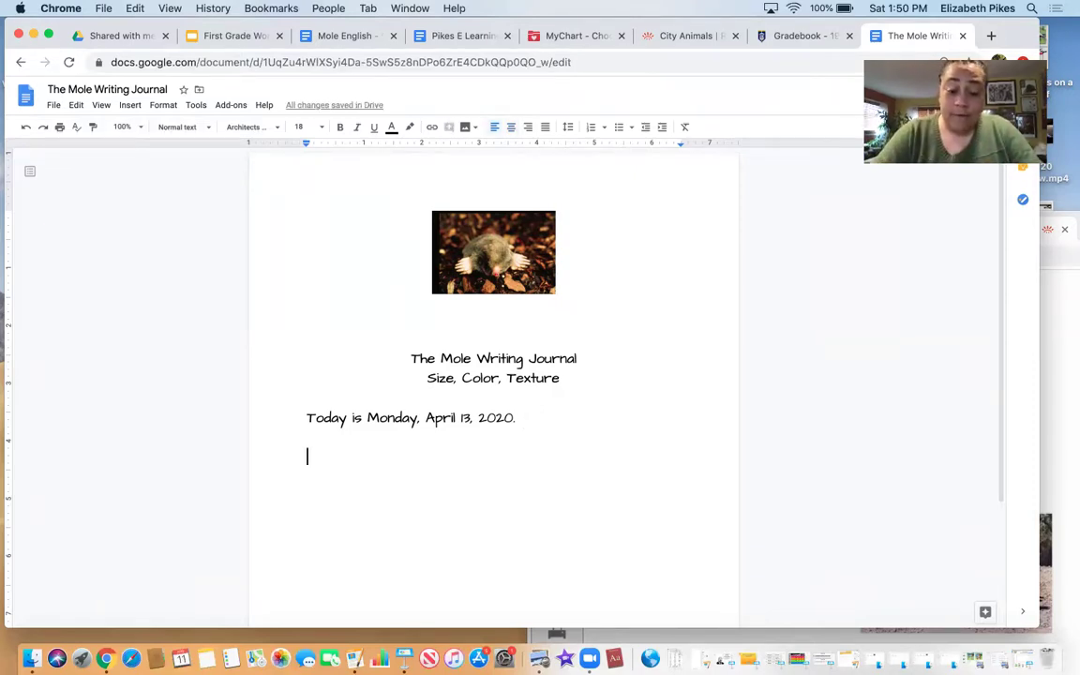
{"action": "type", "text": "Amole"}
{"action": "key", "text": "BackSpace"}
{"action": "key", "text": "BackSpace"}
{"action": "key", "text": "BackSpace"}
{"action": "key", "text": "BackSpace"}
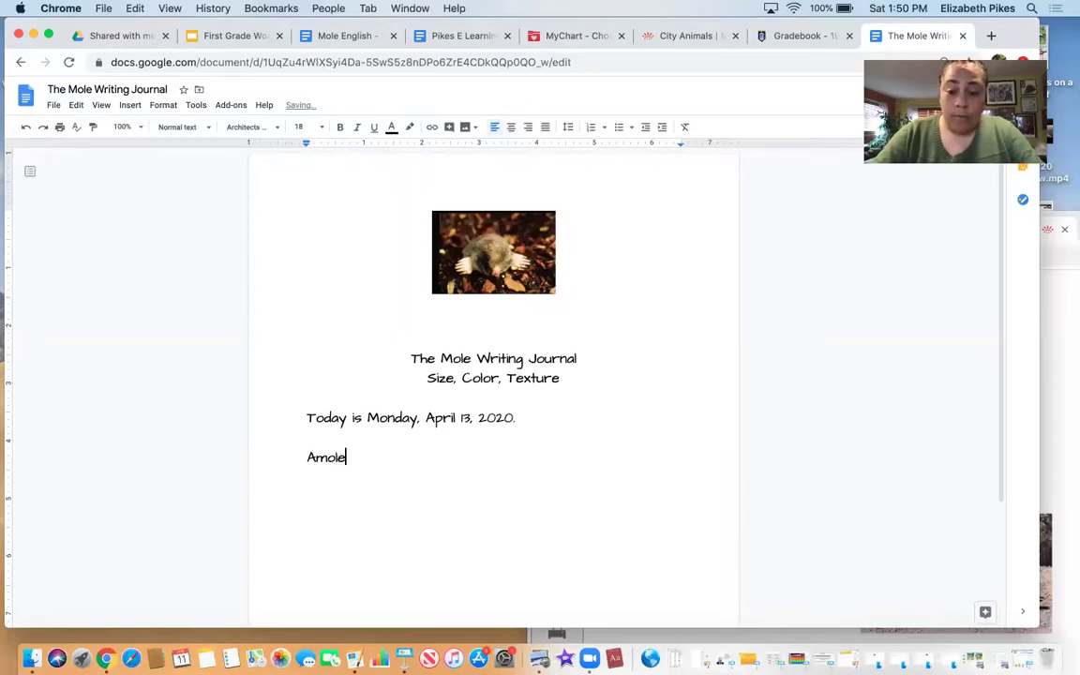
{"action": "key", "text": "BackSpace"}
{"action": "type", "text": "mo"}
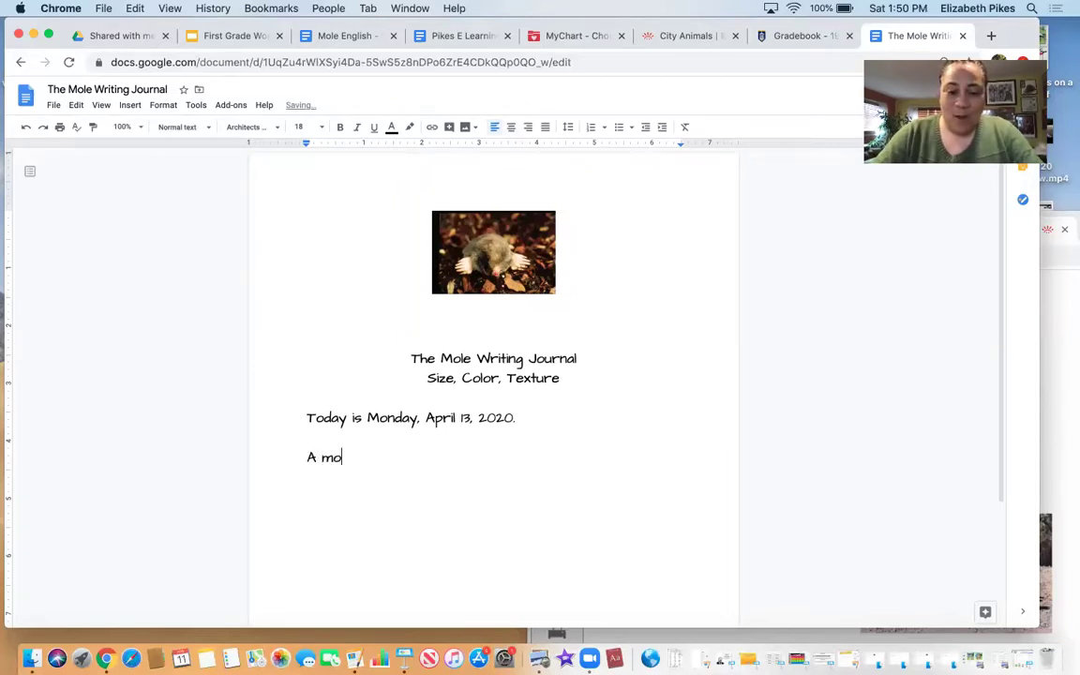
{"action": "type", "text": "le is "}
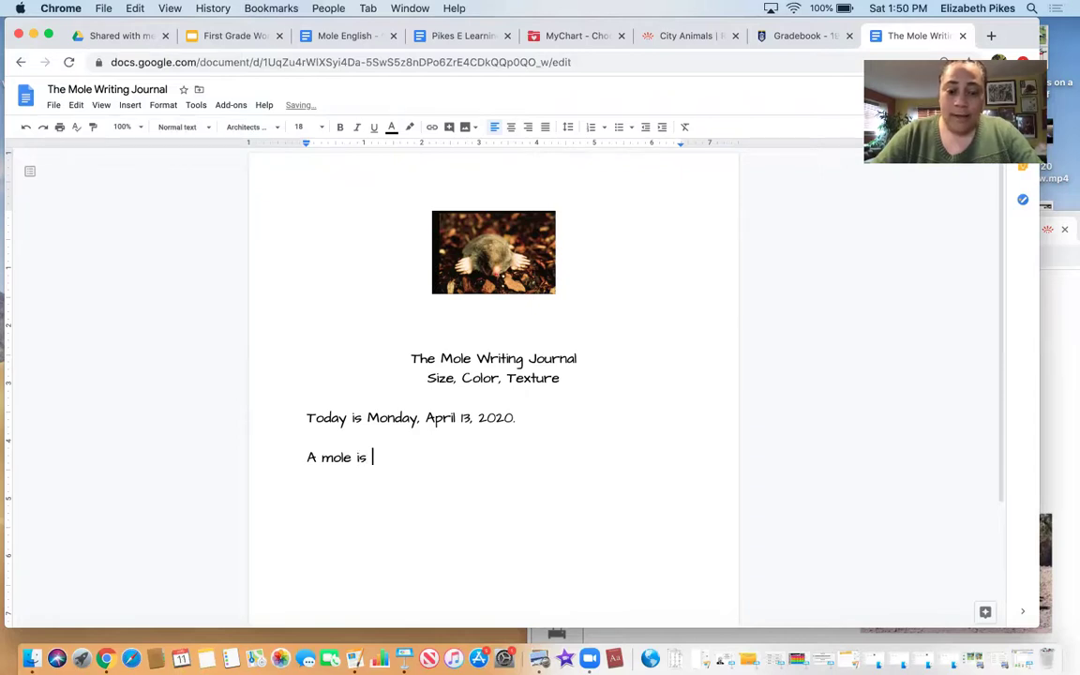
{"action": "type", "text": "__________"}
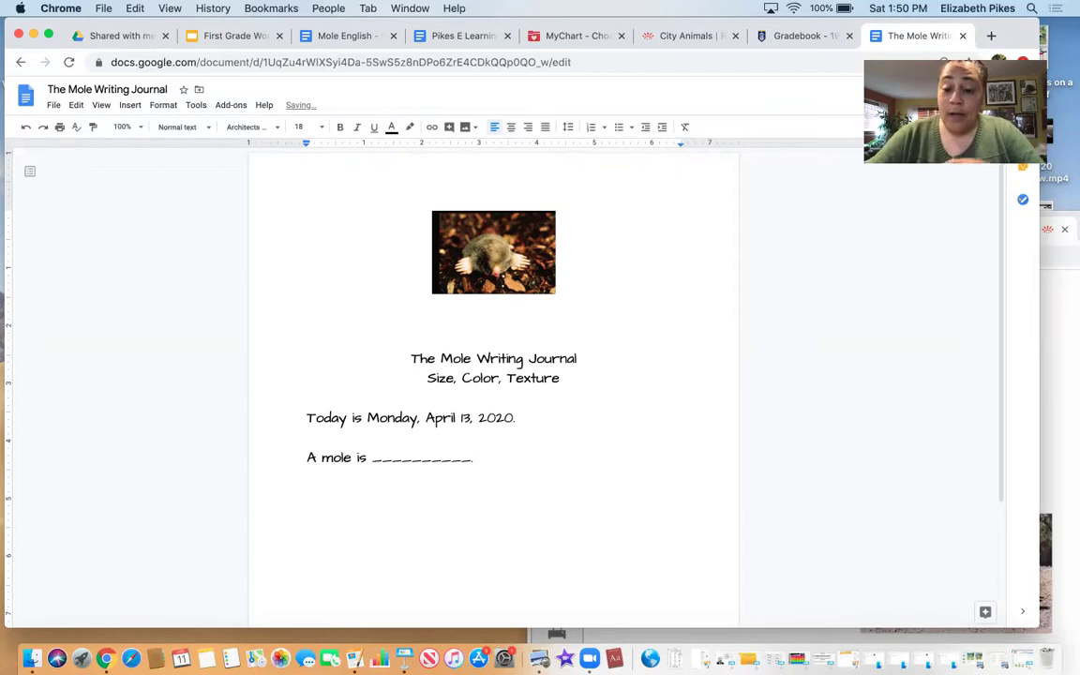
{"action": "type", "text": "."}
Add the second sentence starter "A mole is also_______." on the line directly under the first starter.
{"action": "key", "text": "Return"}
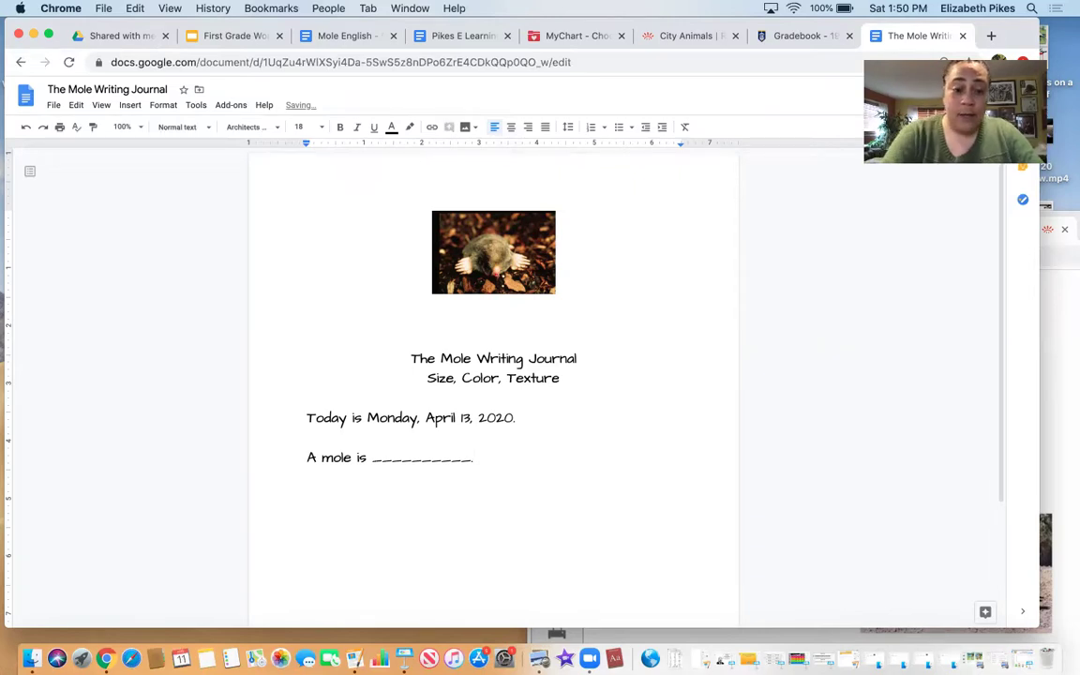
{"action": "type", "text": "A mole "}
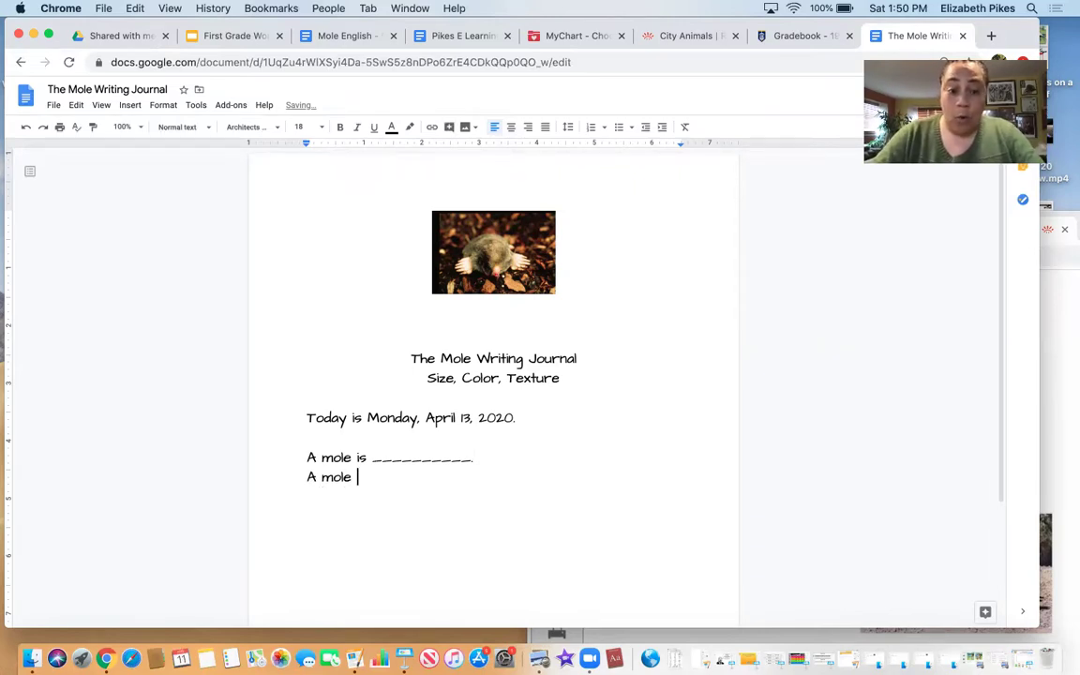
{"action": "type", "text": "is also"}
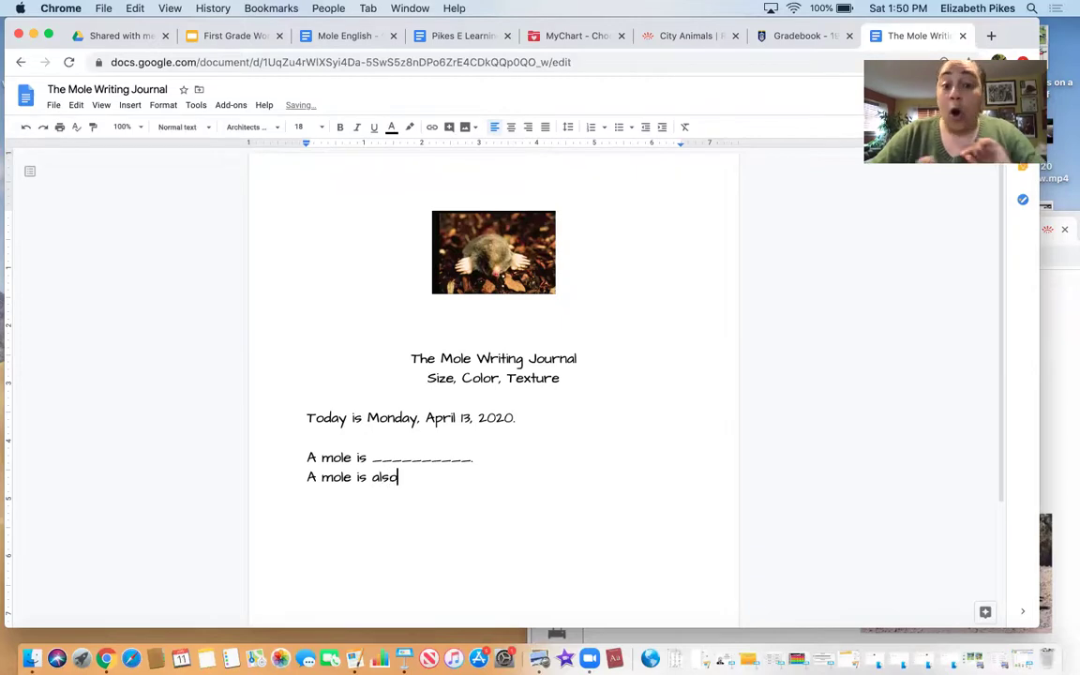
{"action": "type", "text": "_______"}
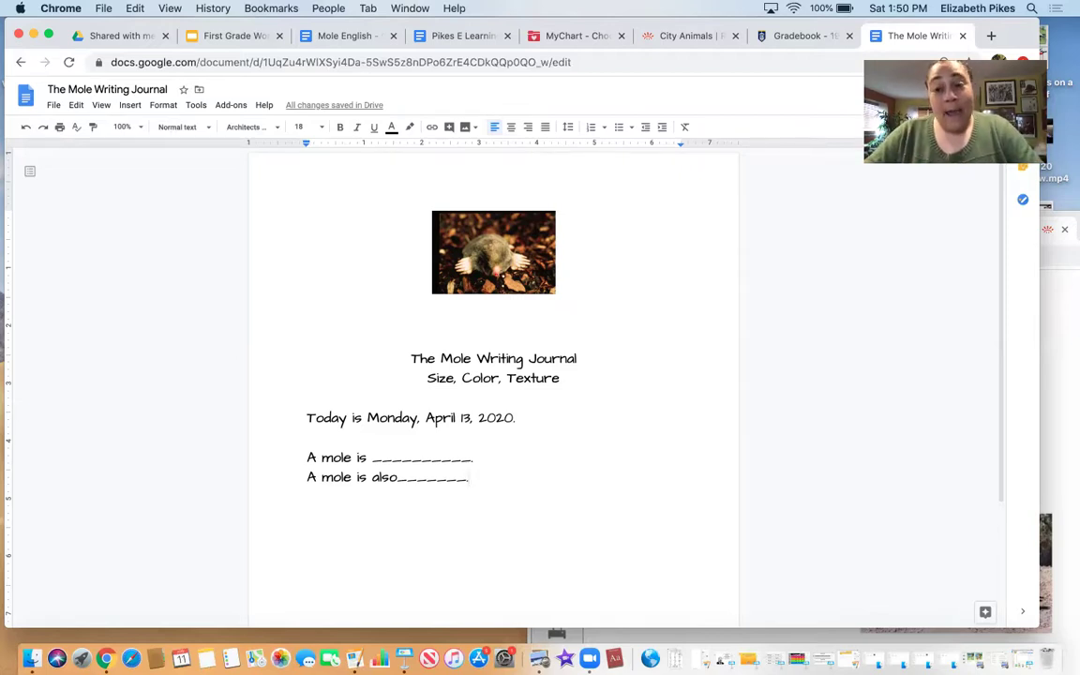
{"action": "type", "text": "."}
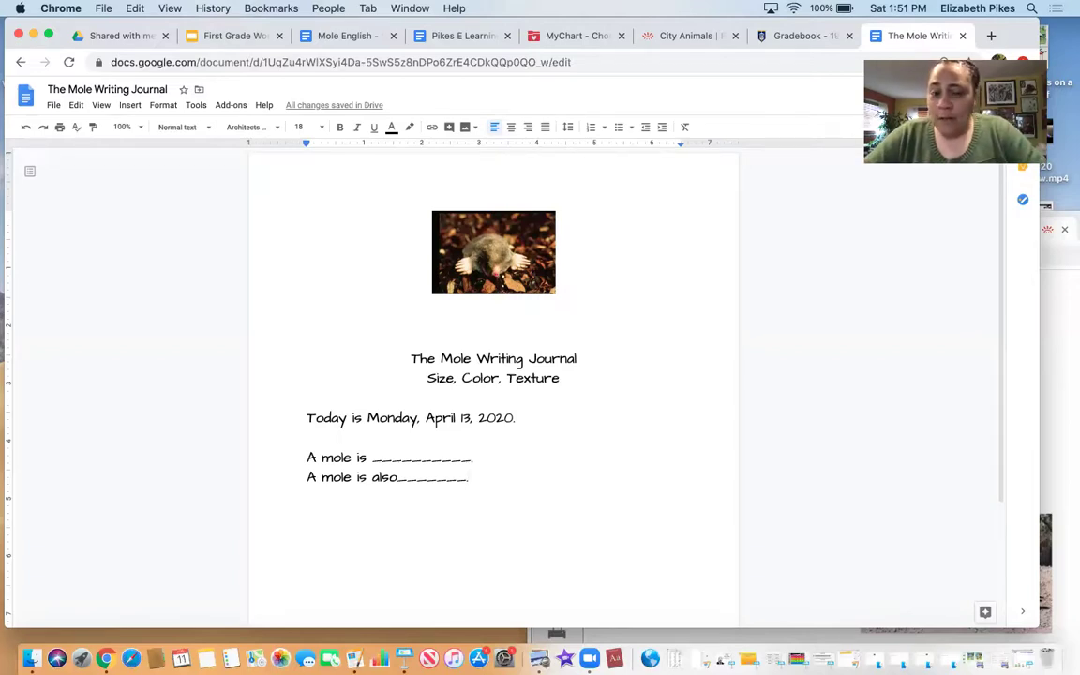
Add the sentence starter "I just read about a mole, it is __________." two blank lines below the previous starter.
{"action": "key", "text": "Return"}
{"action": "key", "text": "Return"}
{"action": "key", "text": "Return"}
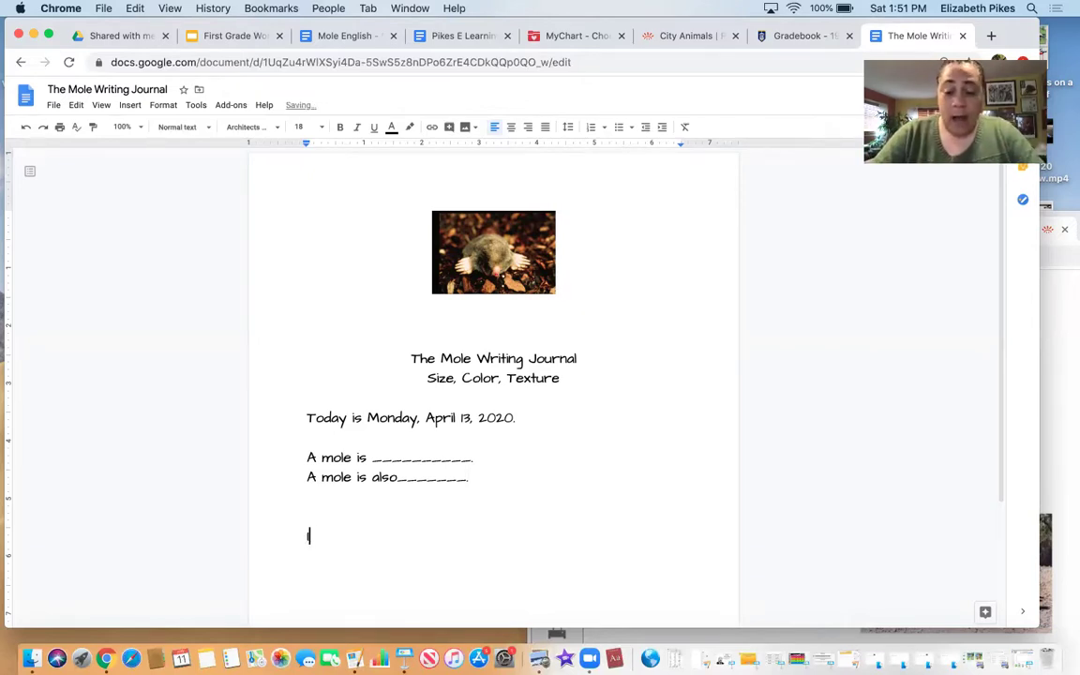
{"action": "type", "text": "I just re"}
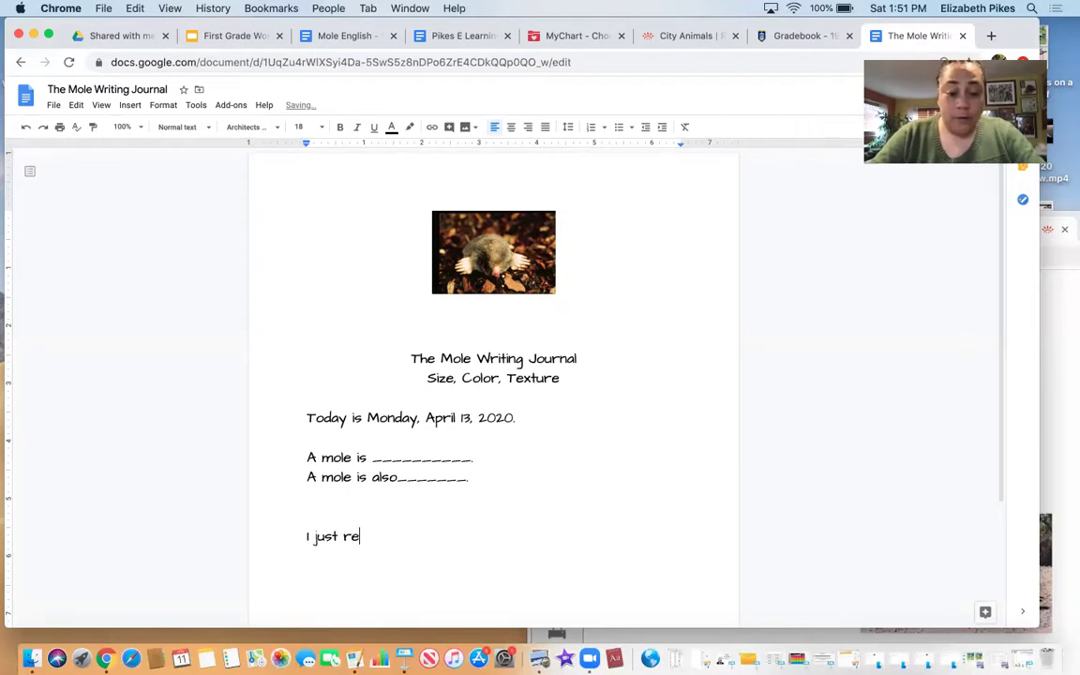
{"action": "type", "text": "ad about a mole"}
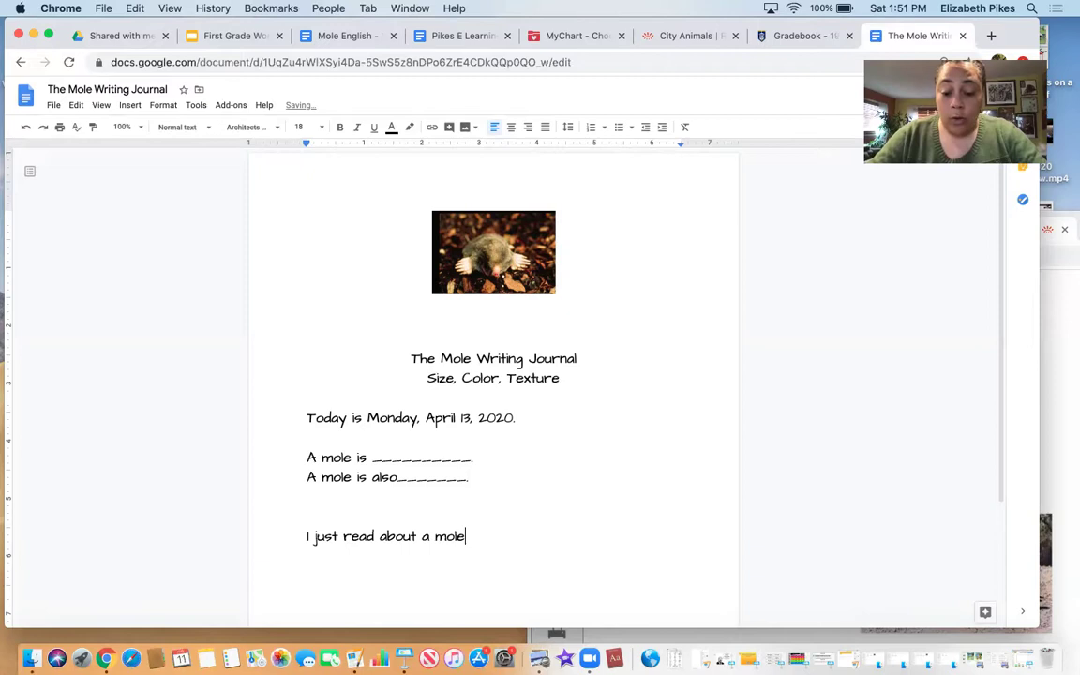
{"action": "type", "text": ", it "}
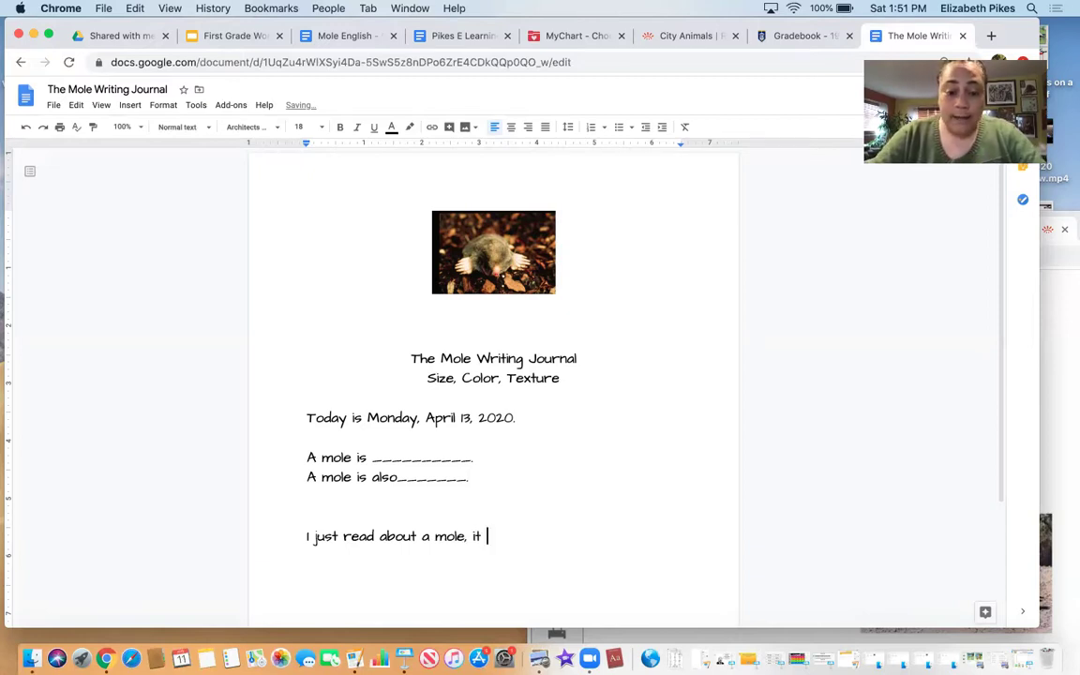
{"action": "type", "text": "is ____"}
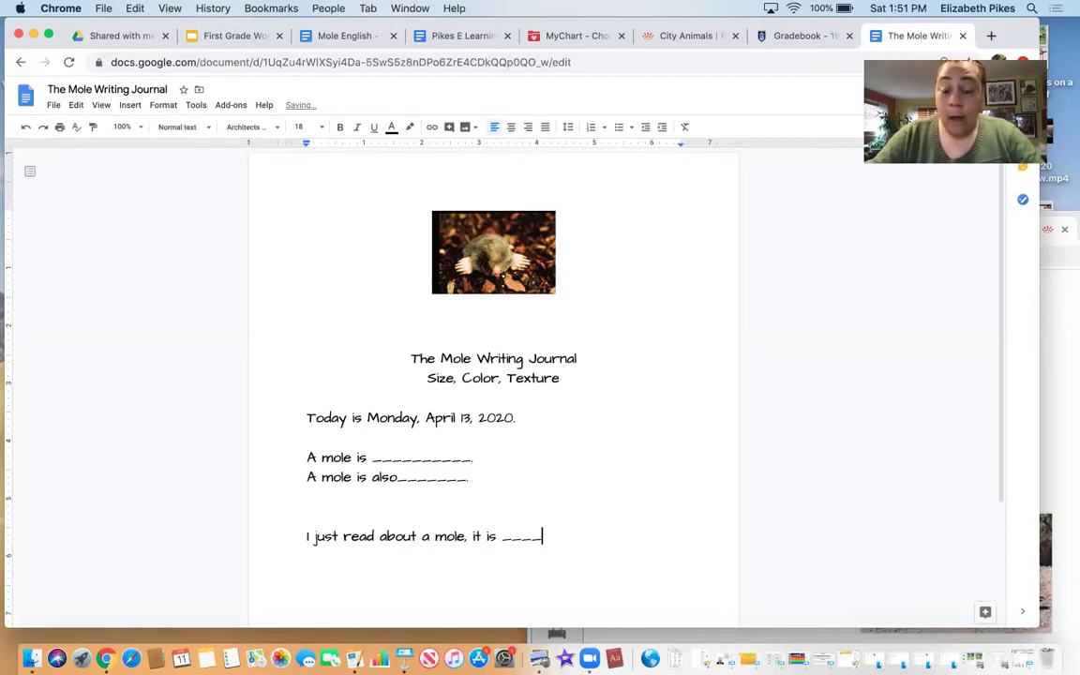
{"action": "type", "text": "______"}
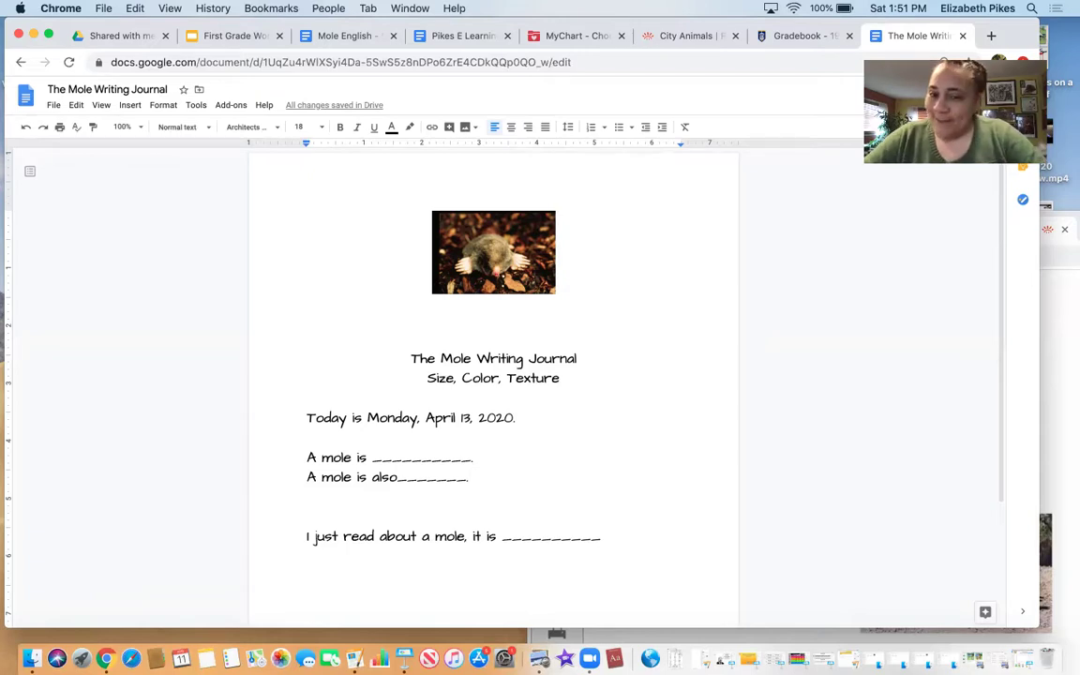
{"action": "type", "text": "."}
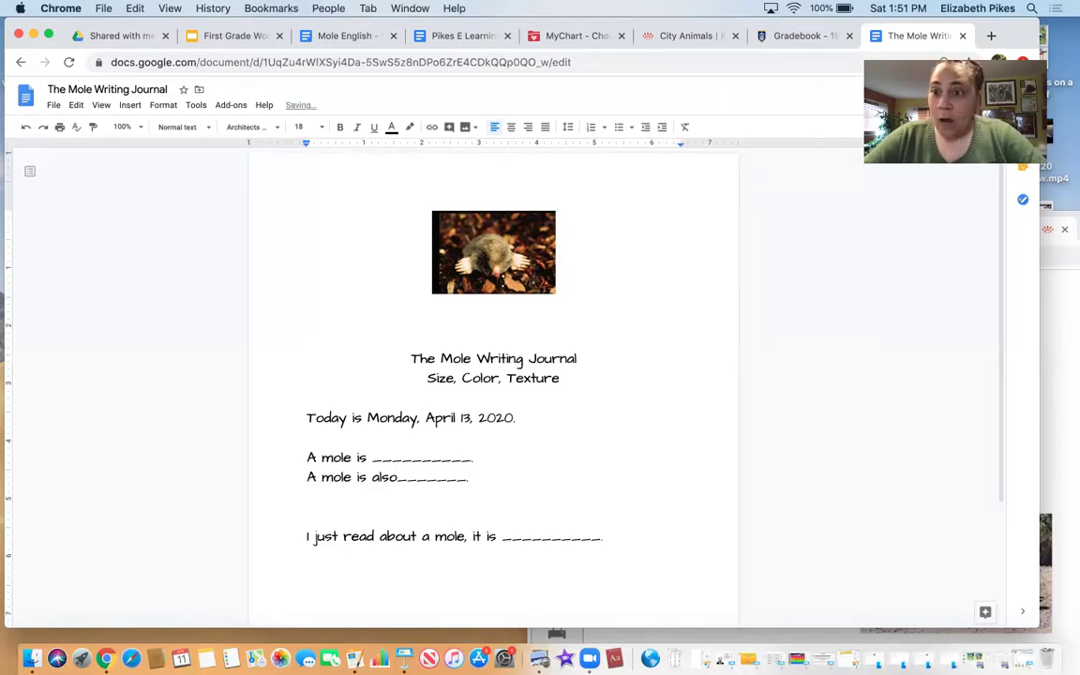